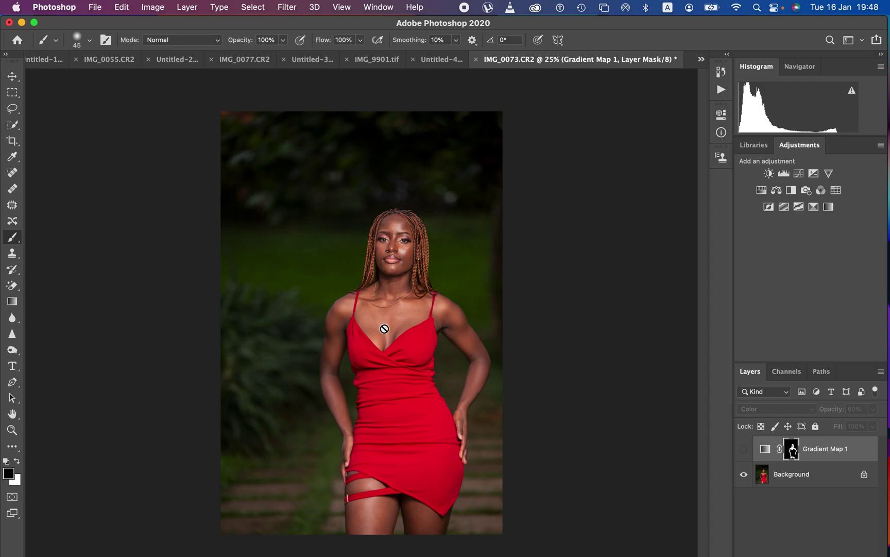
Compare the portrait with and without the existing Gradient Map 1 layer, and delete that adjustment layer.
key("super+equal")
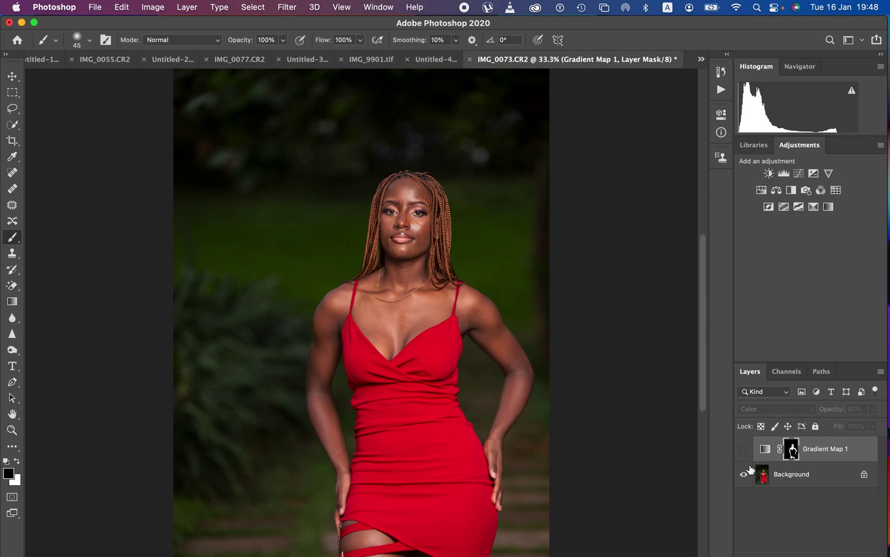
left_click(744, 449)
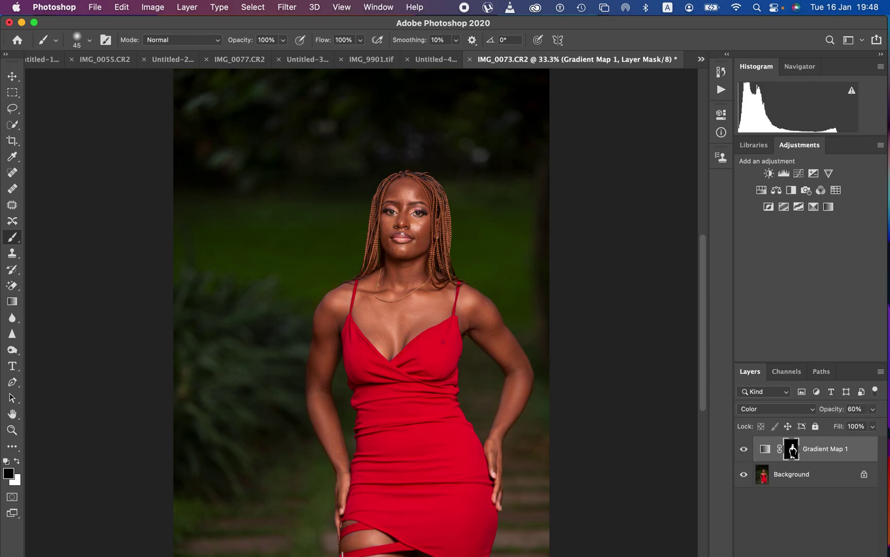
left_click(745, 450)
left_click(746, 451)
left_click(747, 452)
left_click(745, 449)
key("BackSpace")
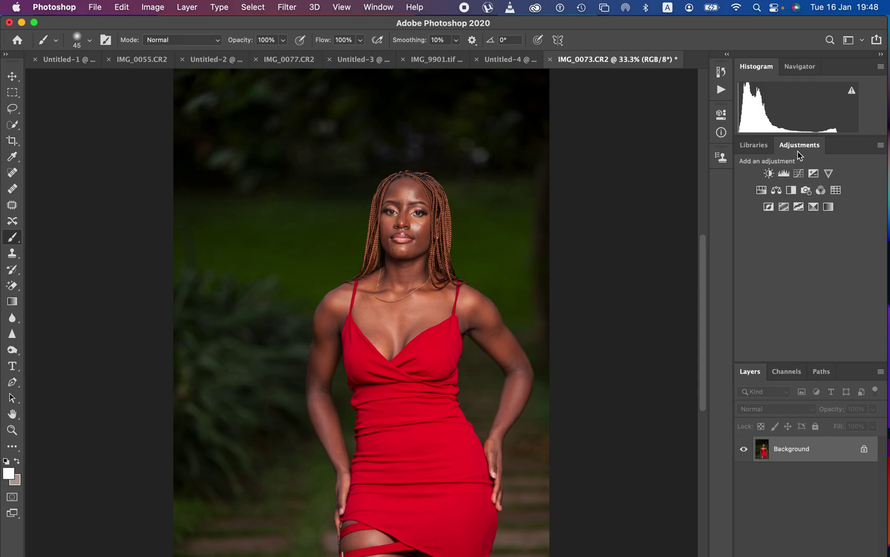
Hide the Adjustments panel and bring it back.
left_click(372, 7)
left_click(386, 104)
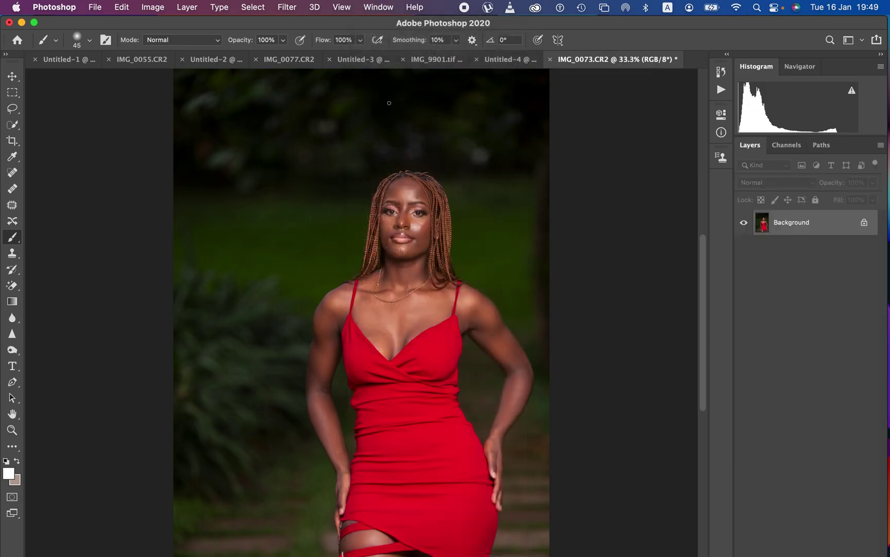
left_click(382, 7)
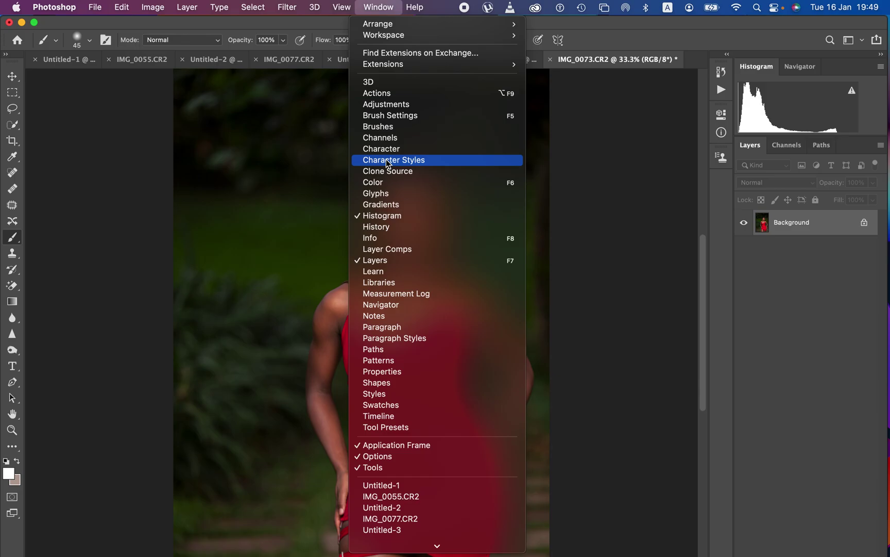
left_click(388, 105)
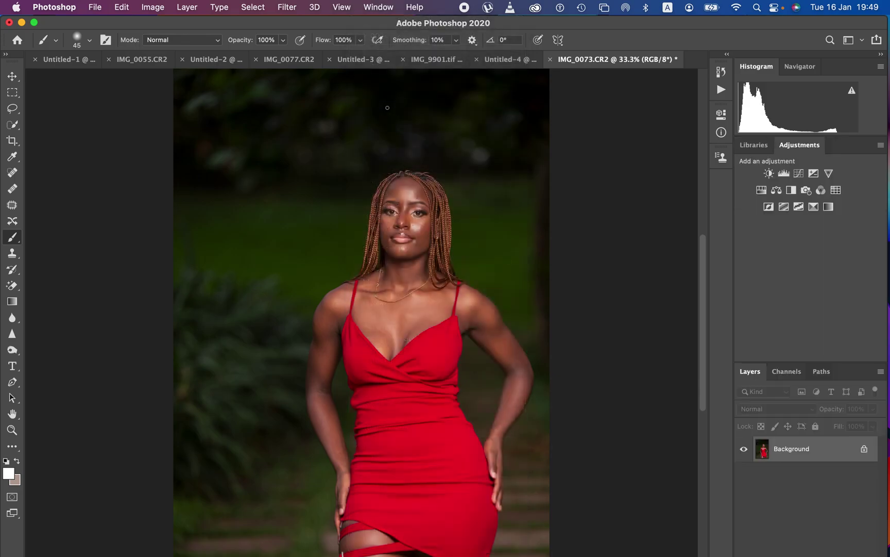
Add a Gradient Map adjustment layer above the Background, hide its effect, and select its adjustment thumbnail instead of the mask.
left_click(828, 207)
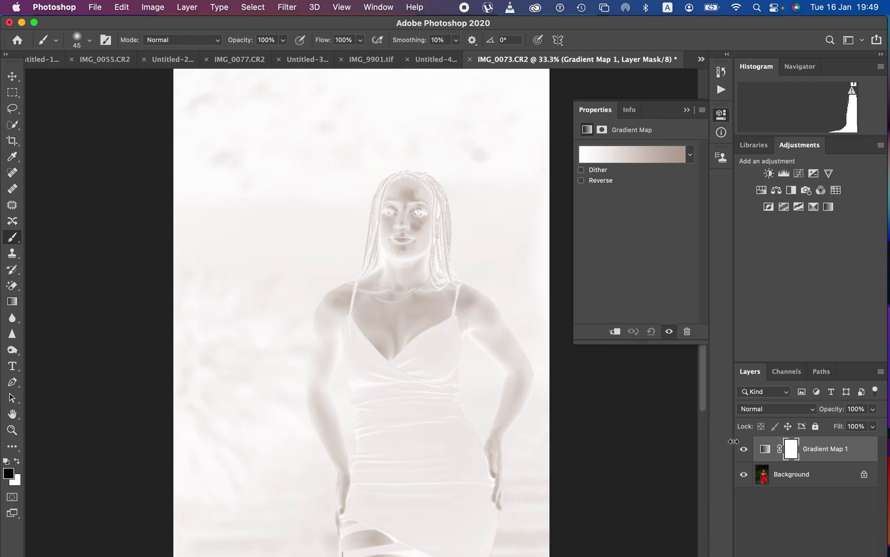
left_click(743, 449)
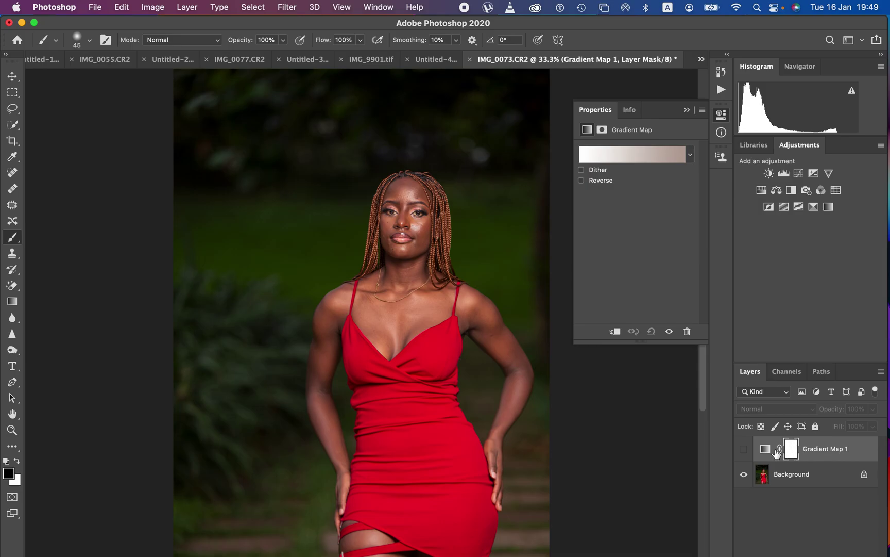
left_click(765, 450)
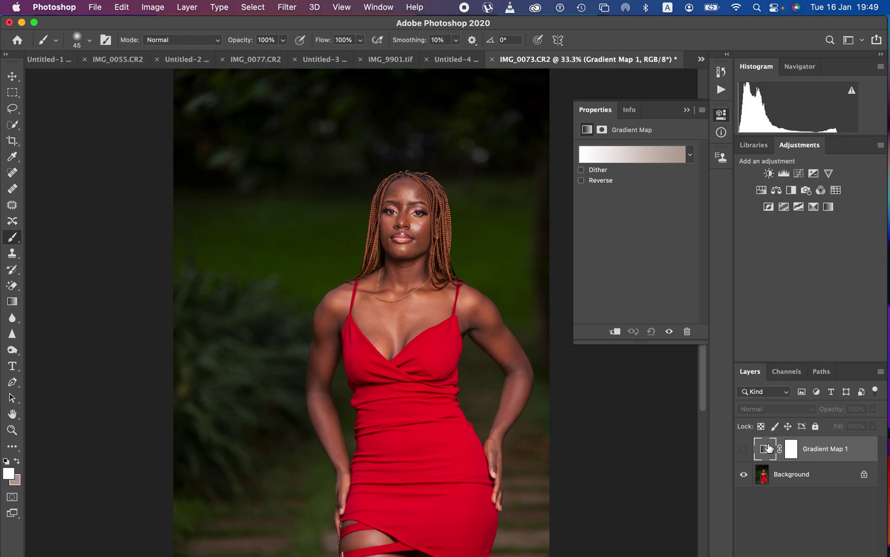
Open the gradient map's gradient for editing, keeping the Solid gradient type.
left_click(601, 155)
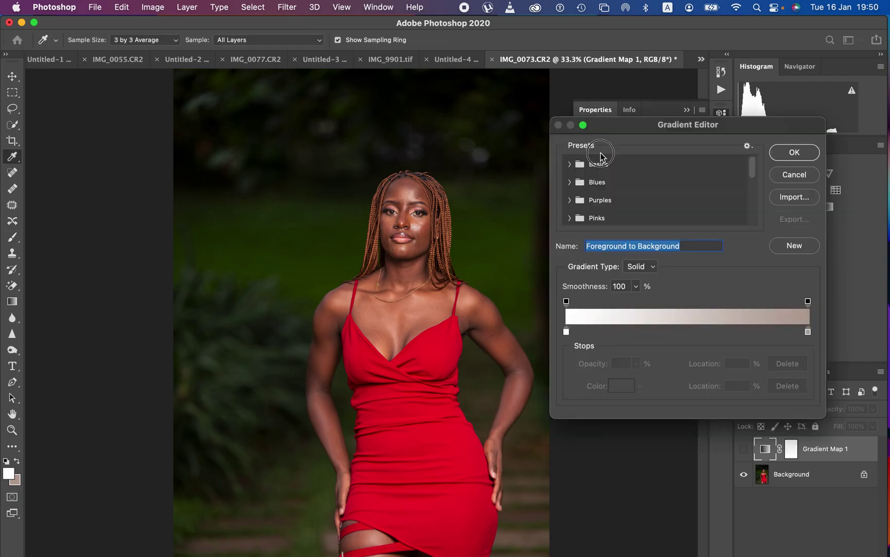
left_click(654, 267)
left_click(654, 267)
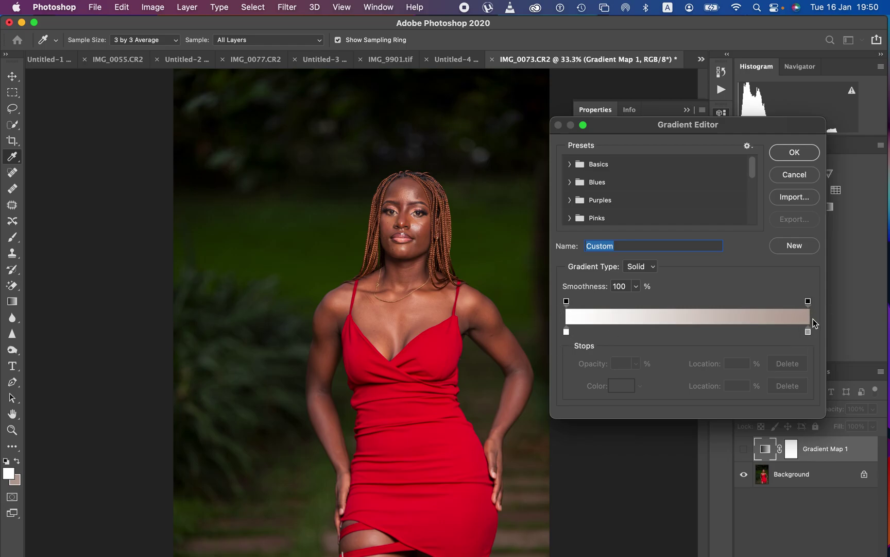
Set the gradient's 0% color stop to dark brown #6a4637, sampled with 3 by 3 Average from shadowed skin on the neck.
left_click(566, 332)
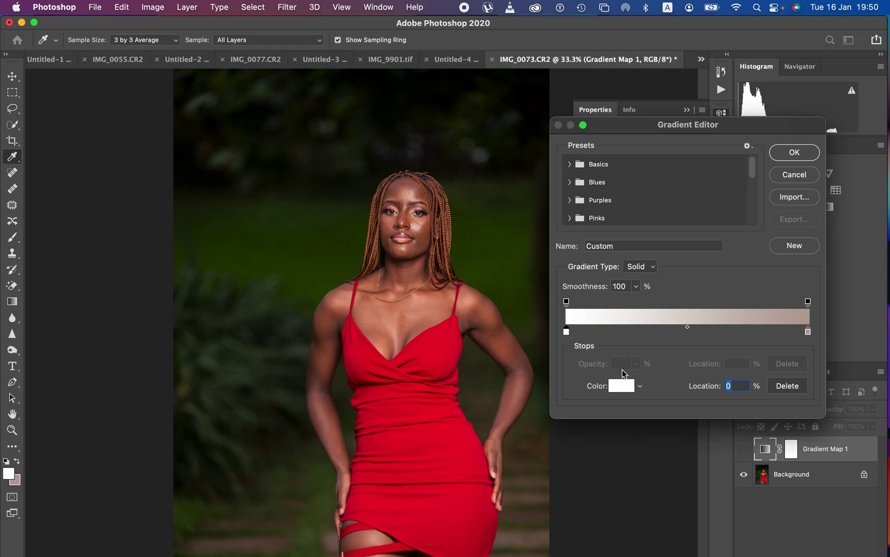
left_click(622, 391)
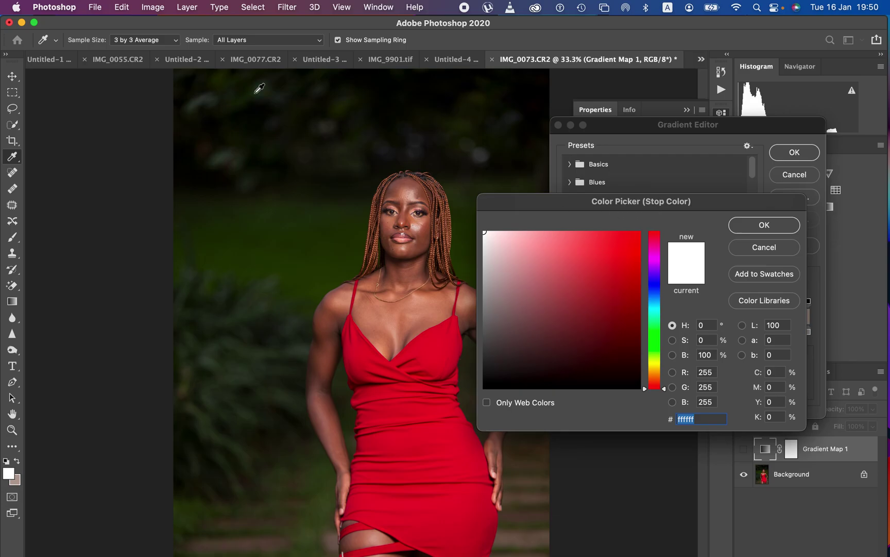
left_click(147, 45)
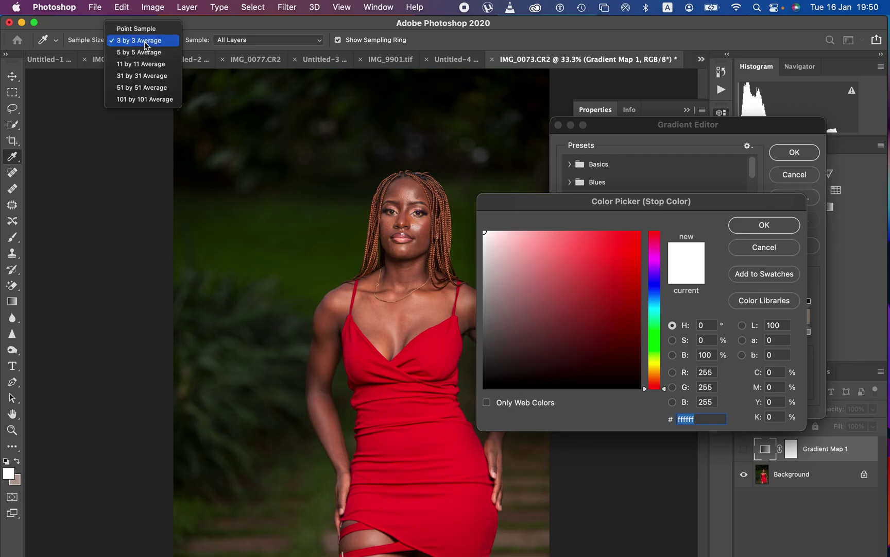
left_click(141, 45)
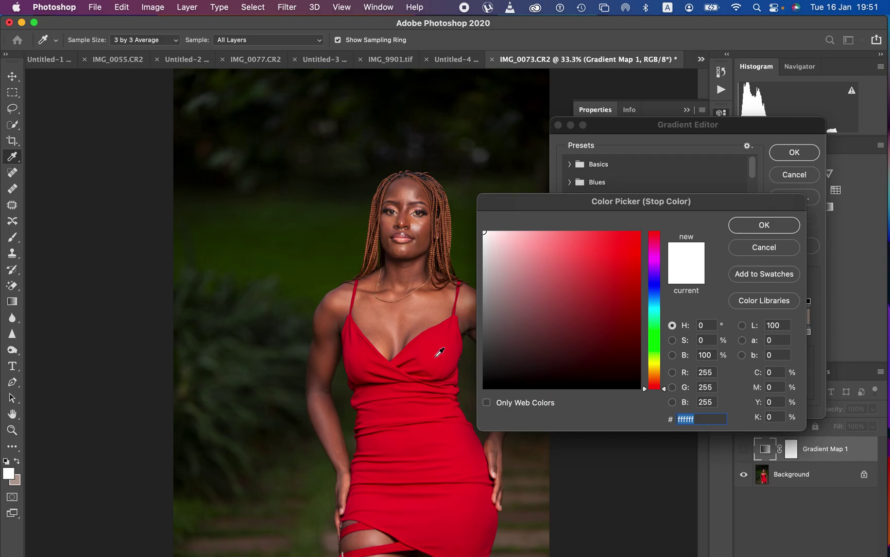
key("super+equal")
key("super+equal")
key("super+equal")
key("super+equal")
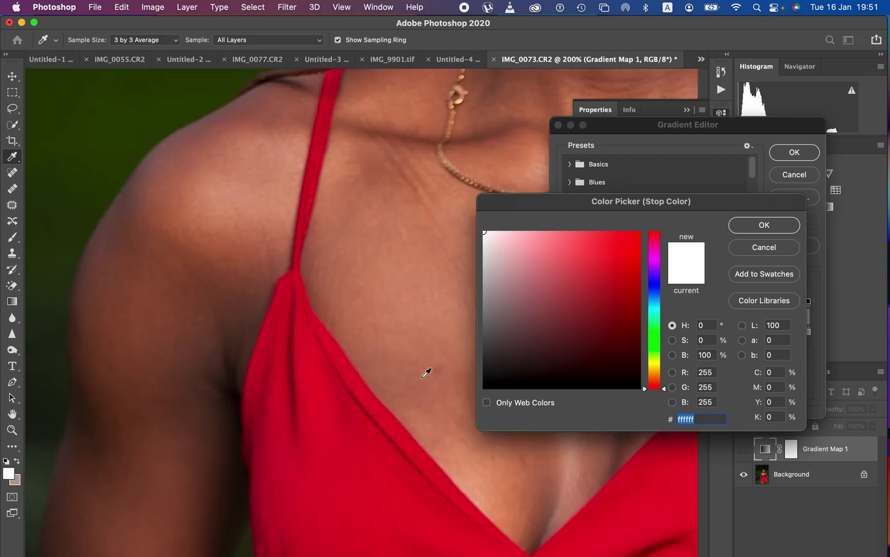
scroll(385, 280, "up", 6)
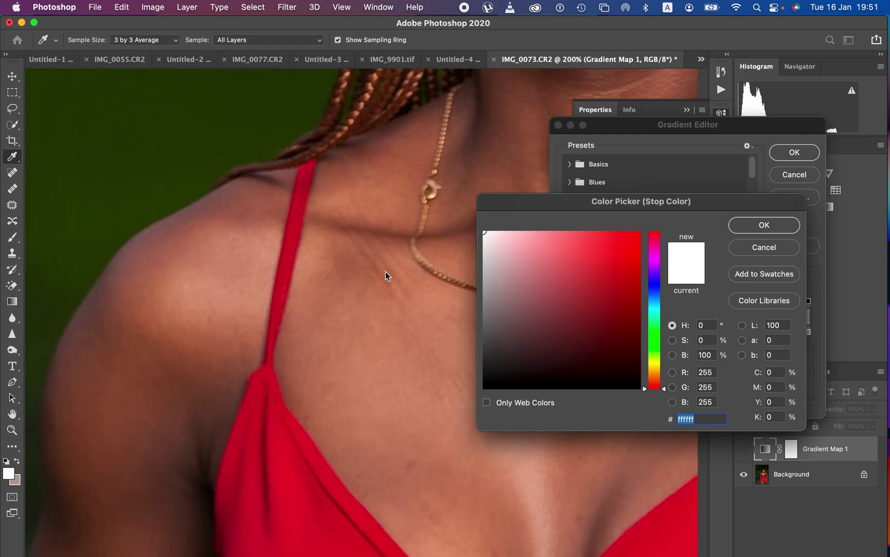
scroll(384, 253, "up", 5)
scroll(384, 252, "right", 5)
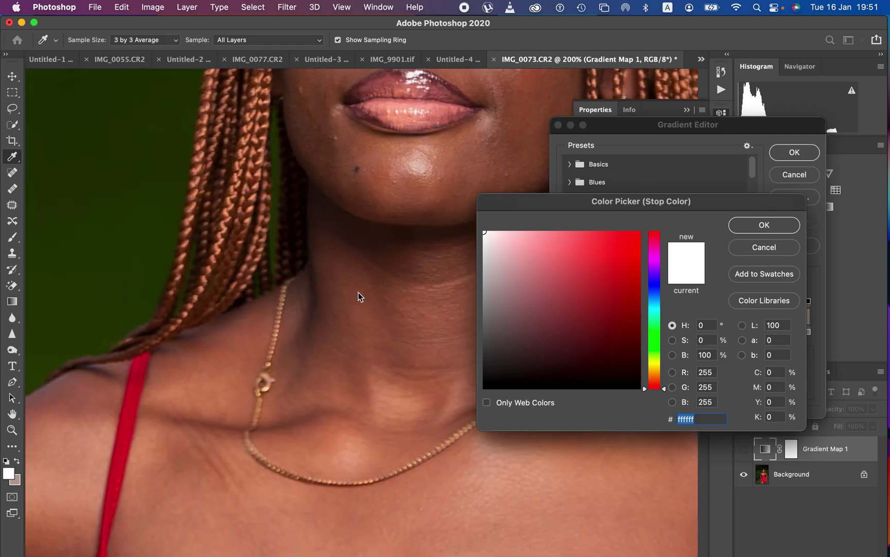
scroll(367, 283, "up", 5)
scroll(367, 282, "right", 2)
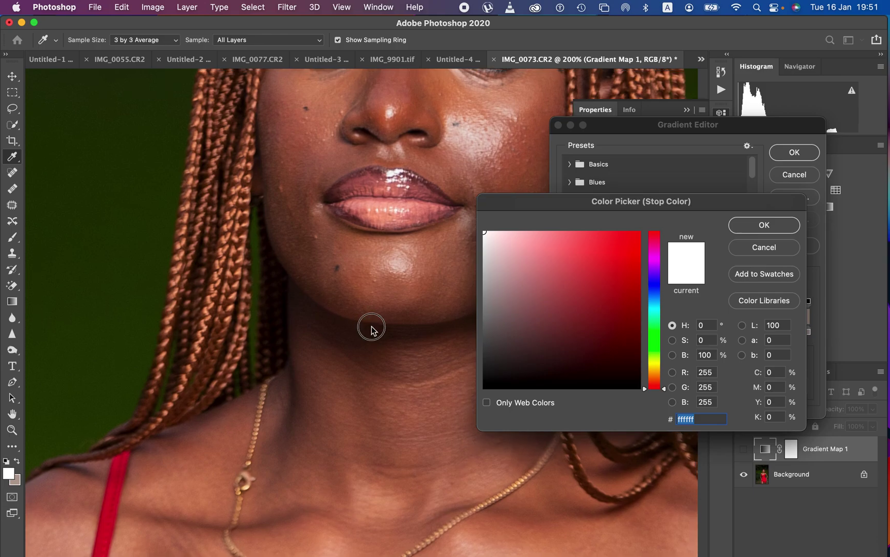
scroll(367, 350, "up", 1)
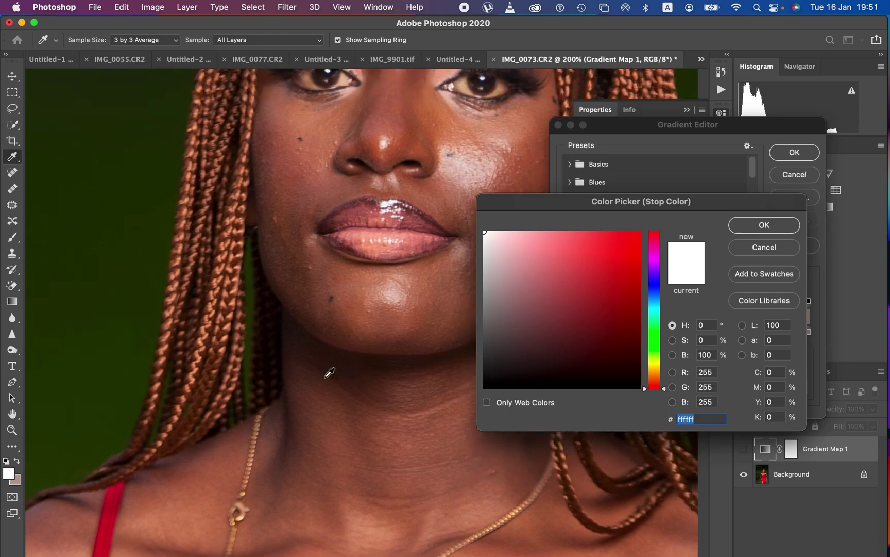
left_click_drag(323, 418, 324, 369)
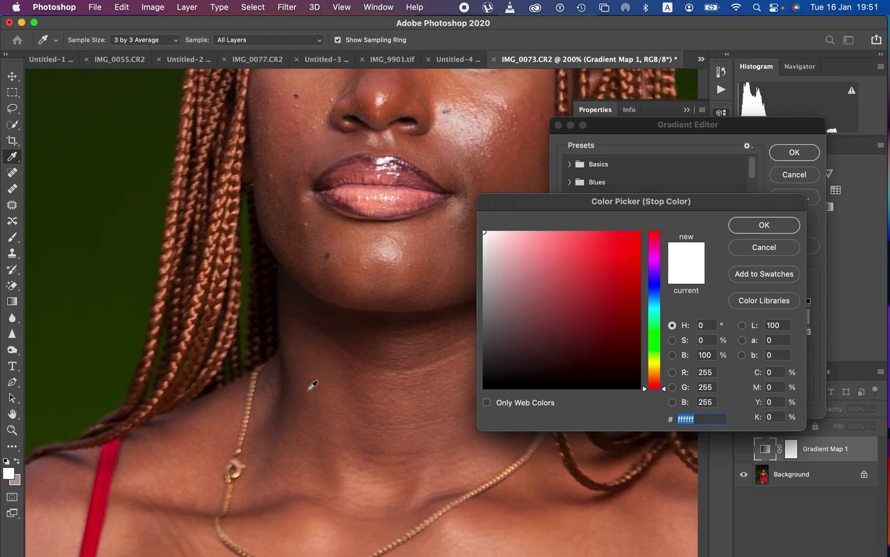
left_click(309, 384)
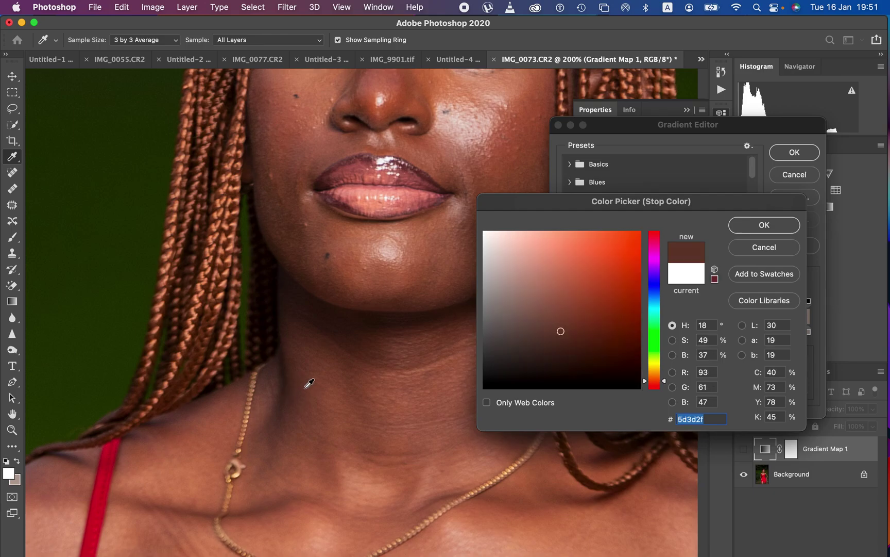
left_click(311, 383)
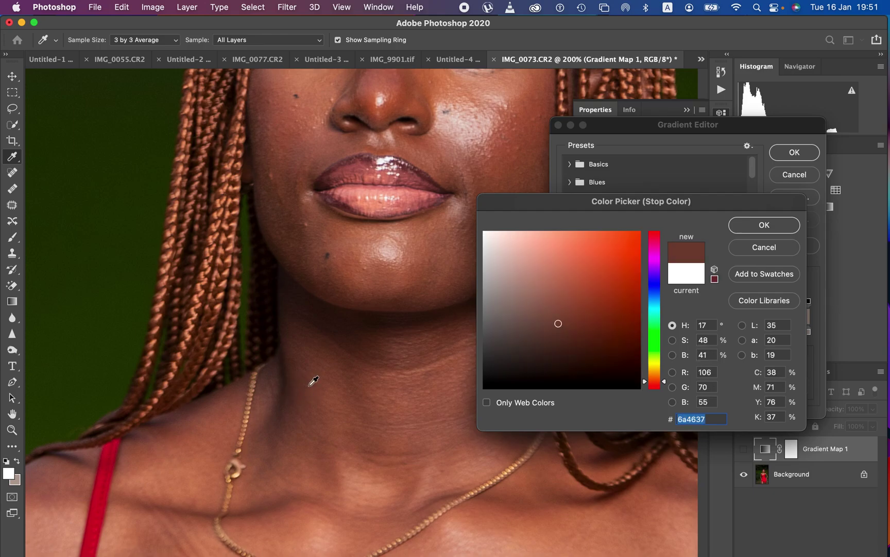
left_click(749, 226)
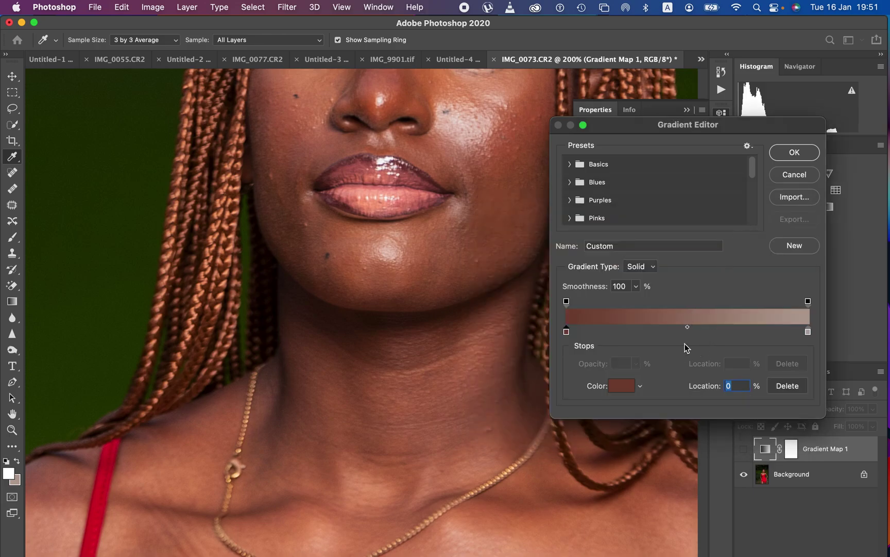
Set the gradient's 100% color stop to the light skin tone #ceaa96, sampled from the highlight on the chin.
left_click(808, 332)
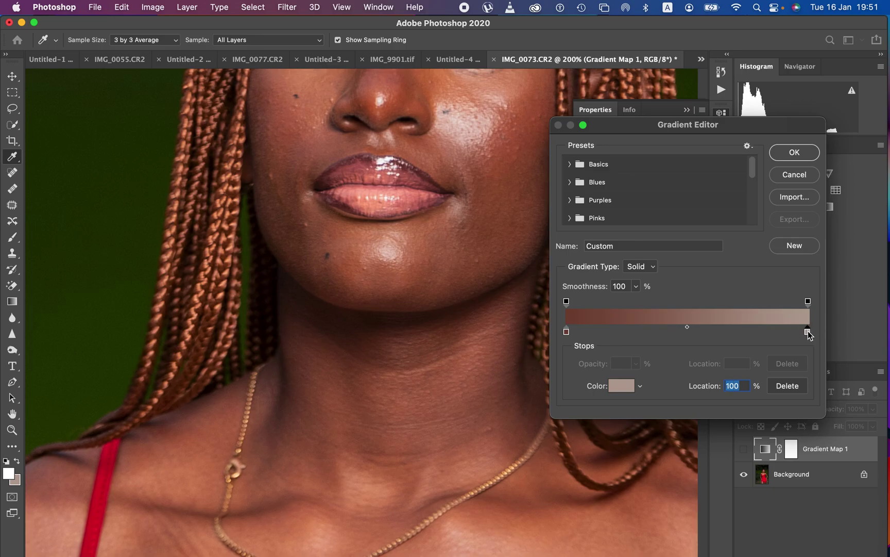
left_click(623, 390)
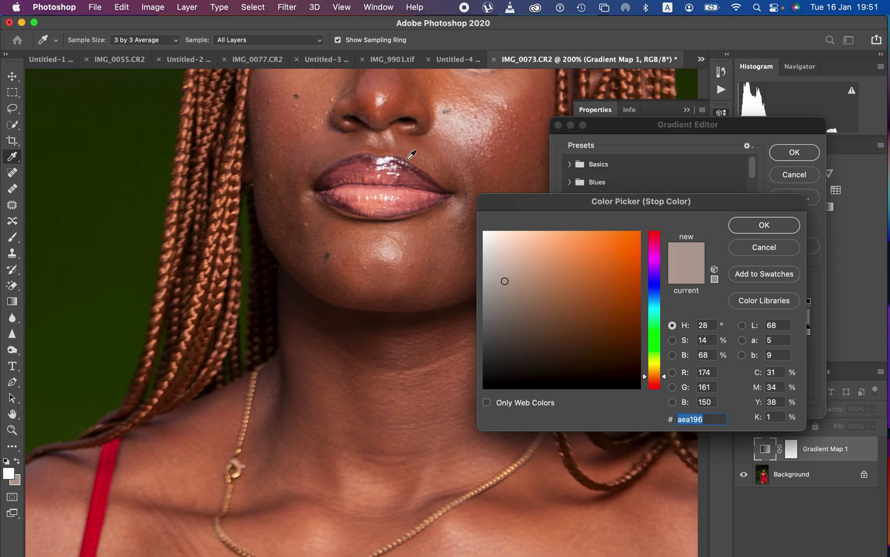
left_click(390, 248)
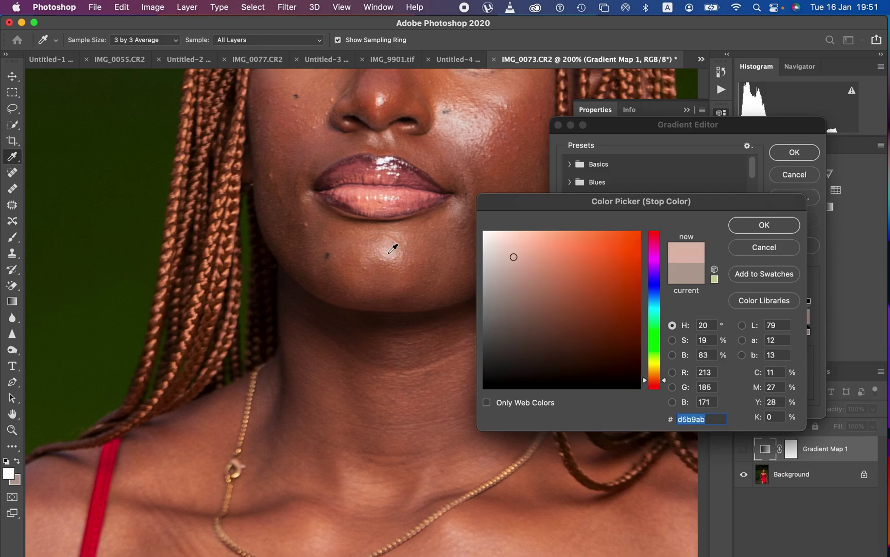
left_click(401, 253)
left_click(404, 258)
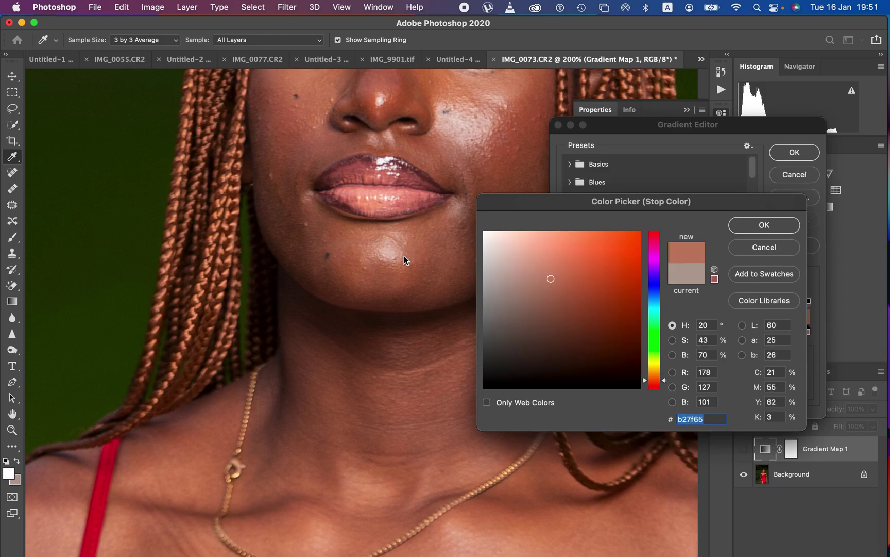
left_click(399, 261)
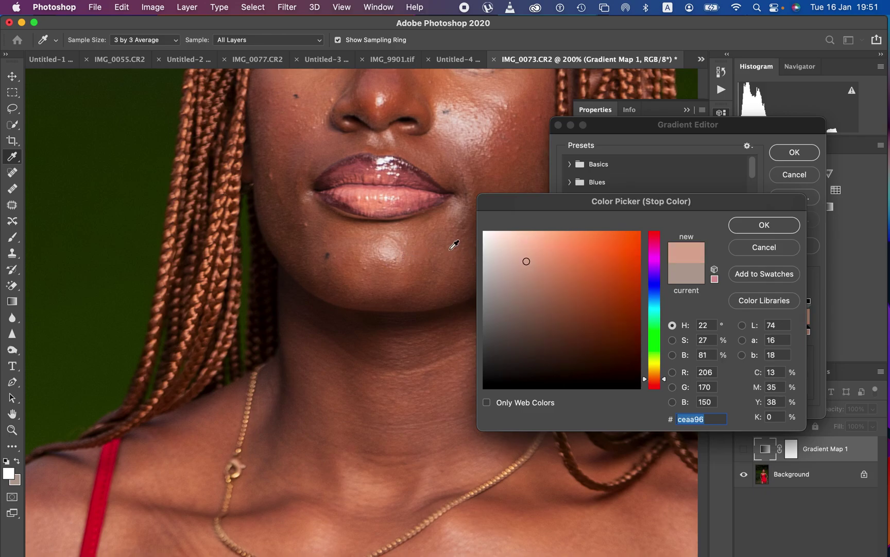
left_click(755, 226)
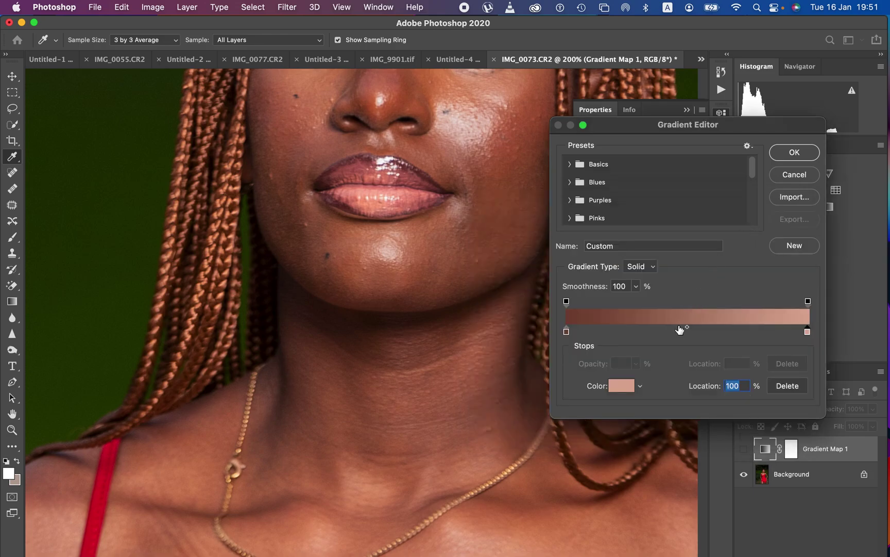
Add a middle color stop to the gradient at location 50%.
left_click(679, 330)
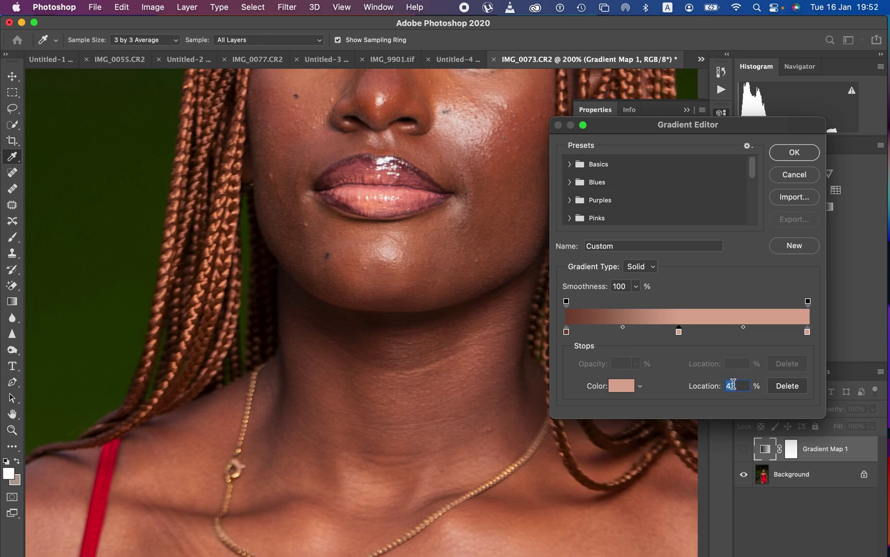
type("50")
left_click(688, 333)
Set the middle stop to midtone #a97050, sampled from the skin at the base of the neck, and apply the gradient.
left_click(616, 390)
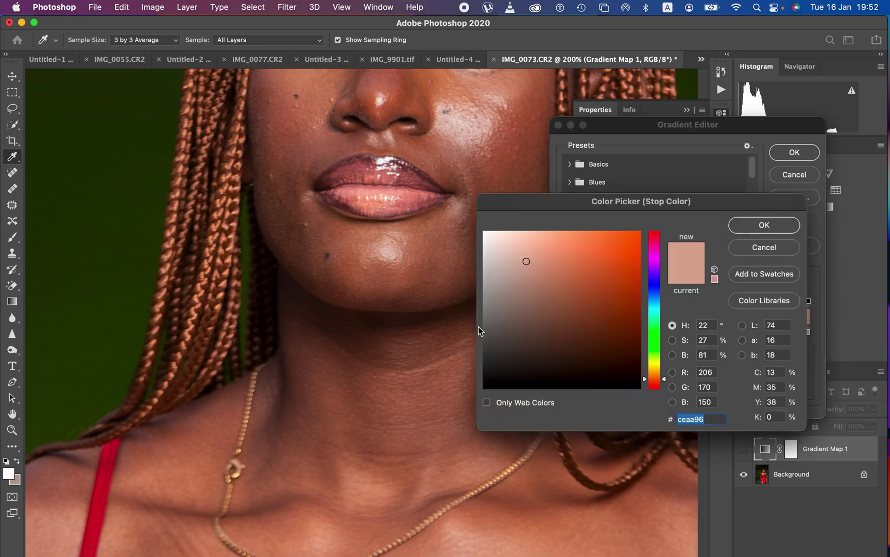
left_click(377, 466)
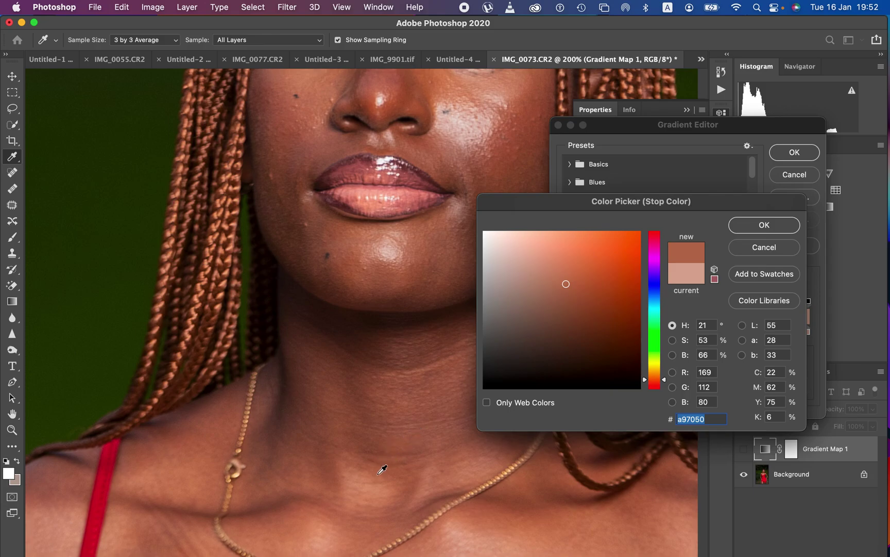
left_click(759, 225)
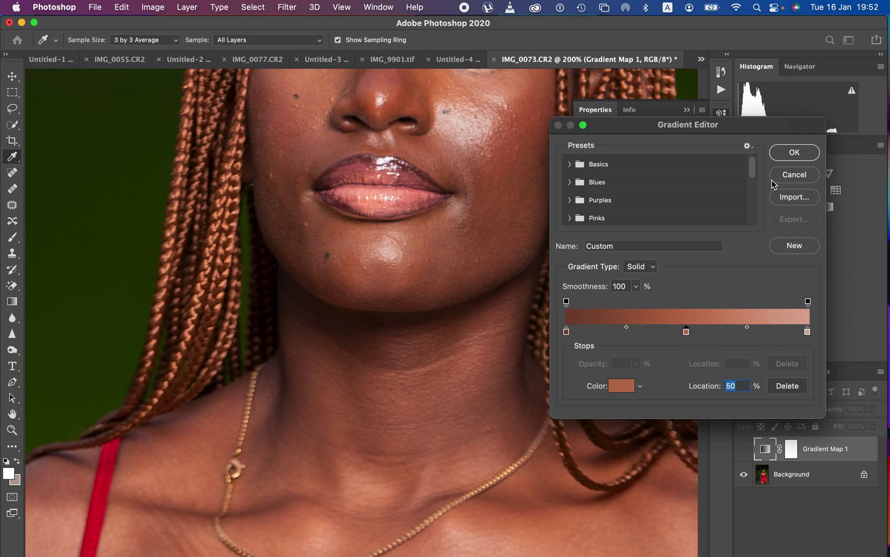
left_click(788, 153)
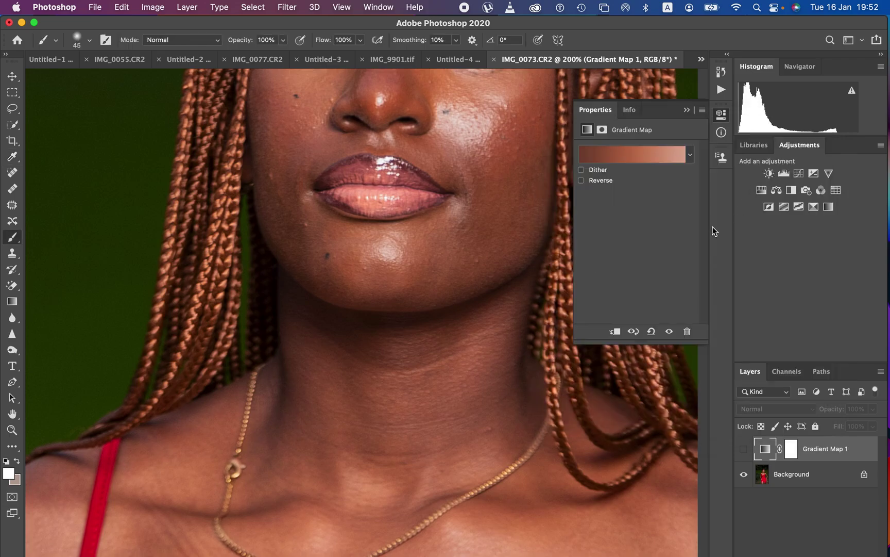
Show the Gradient Map 1 layer and set its blend mode to Color.
key("super+minus")
key("super+minus")
key("super+minus")
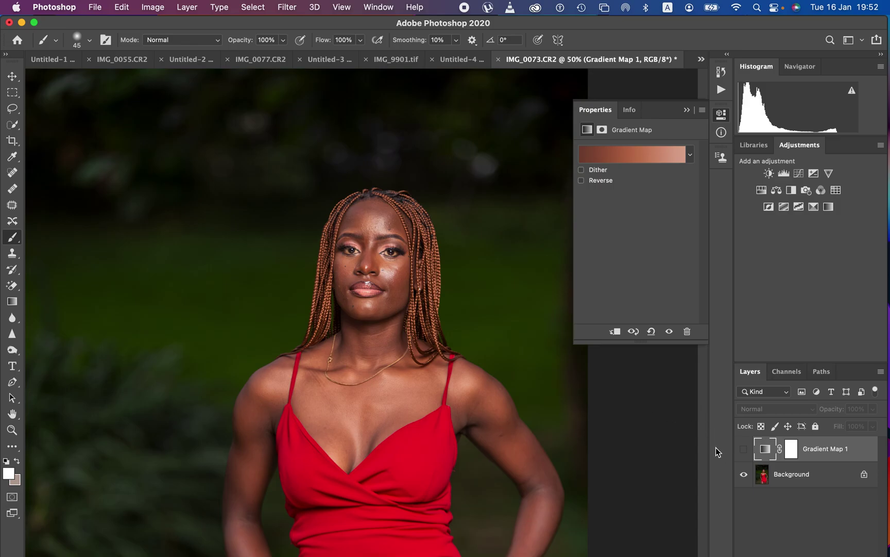
left_click(745, 454)
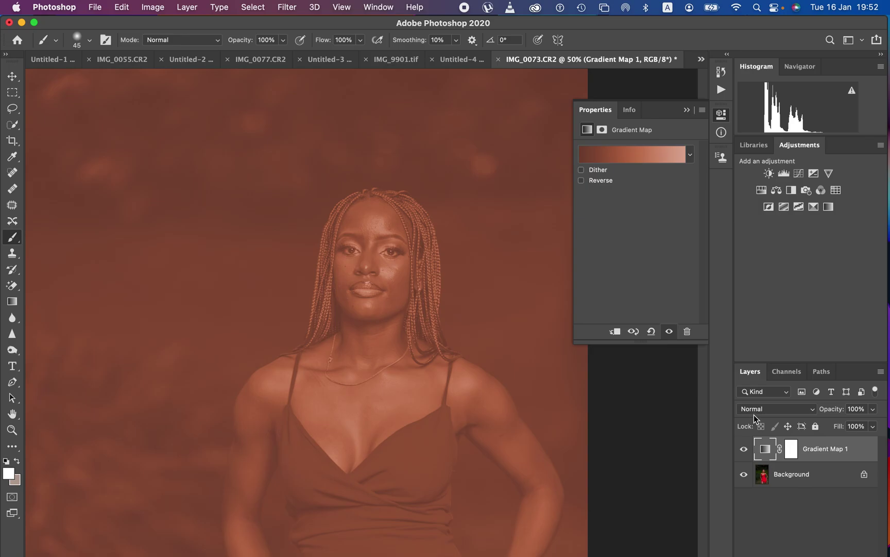
left_click(755, 411)
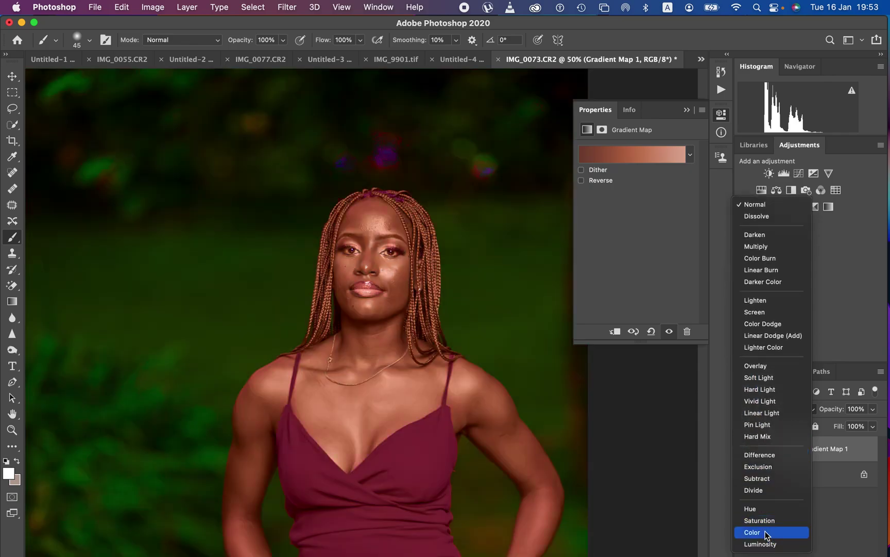
left_click(767, 532)
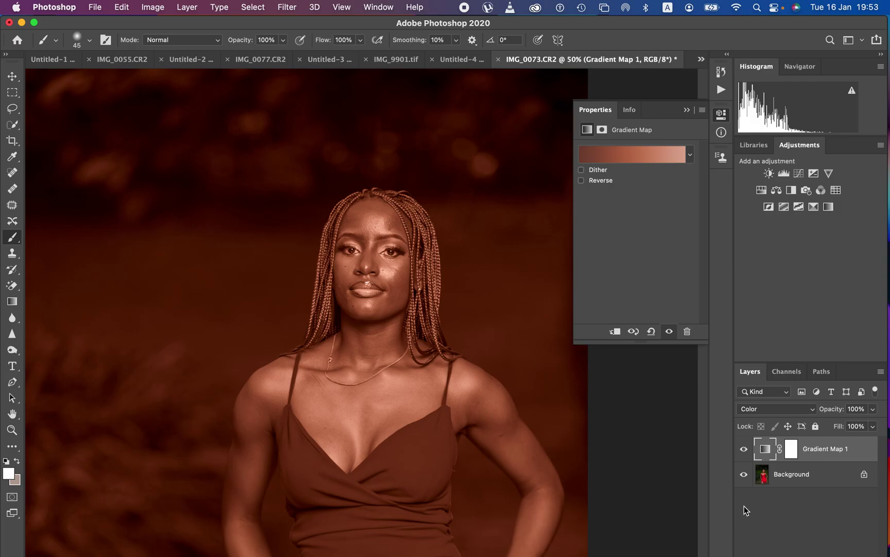
Invert the Gradient Map 1 layer mask to black and keep white as the foreground color.
key("super+minus")
key("super+minus")
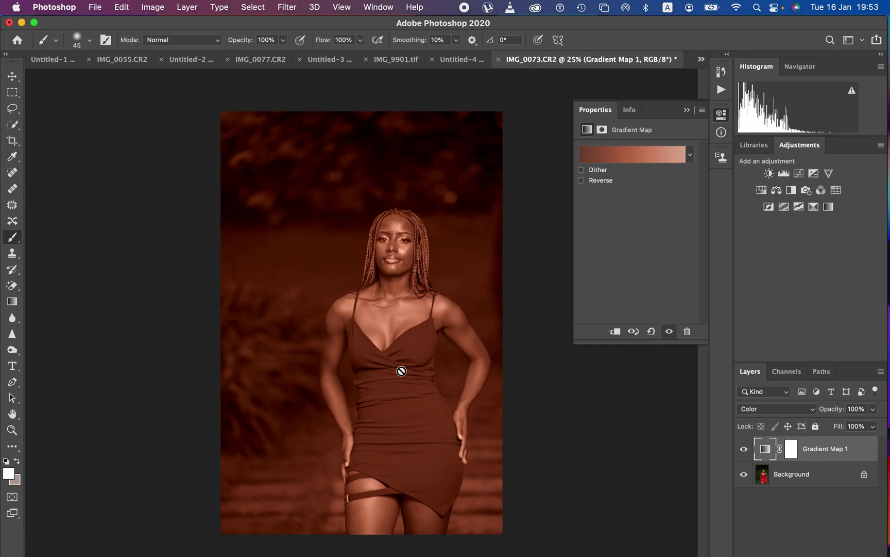
left_click(793, 452)
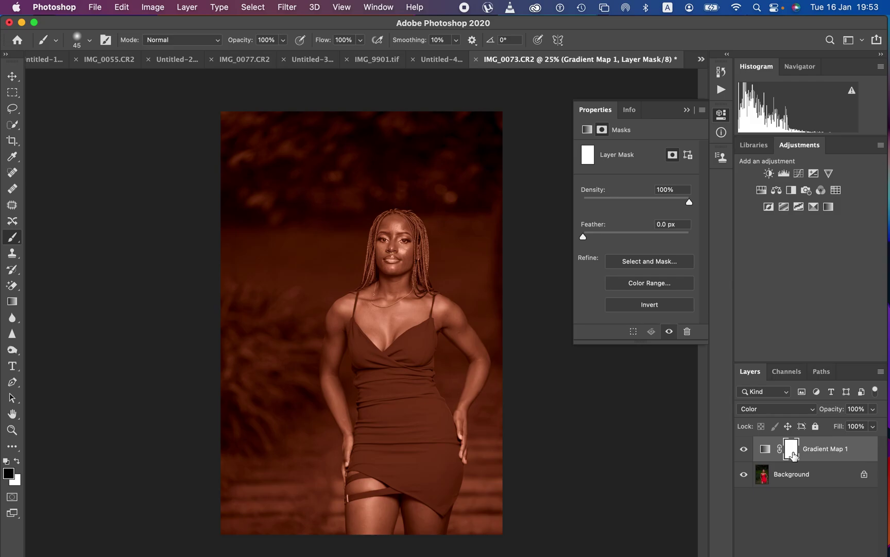
key("super+i")
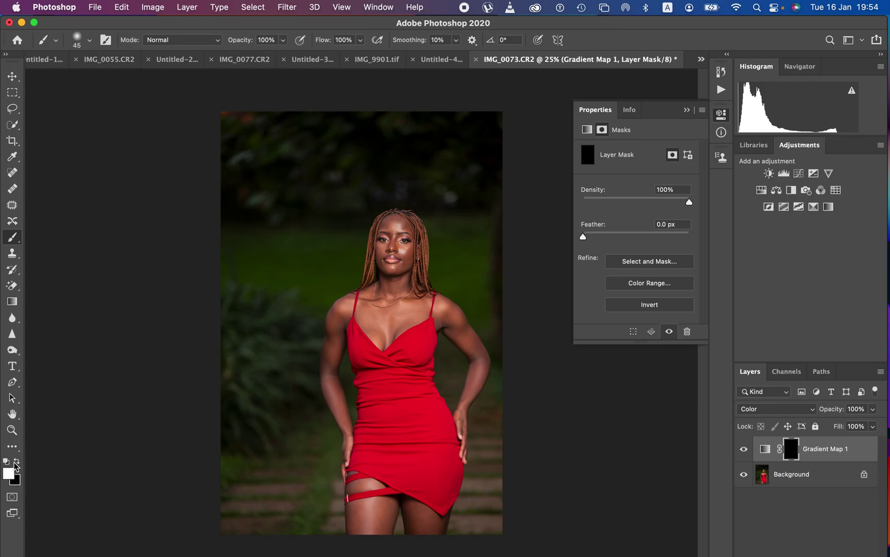
left_click(16, 462)
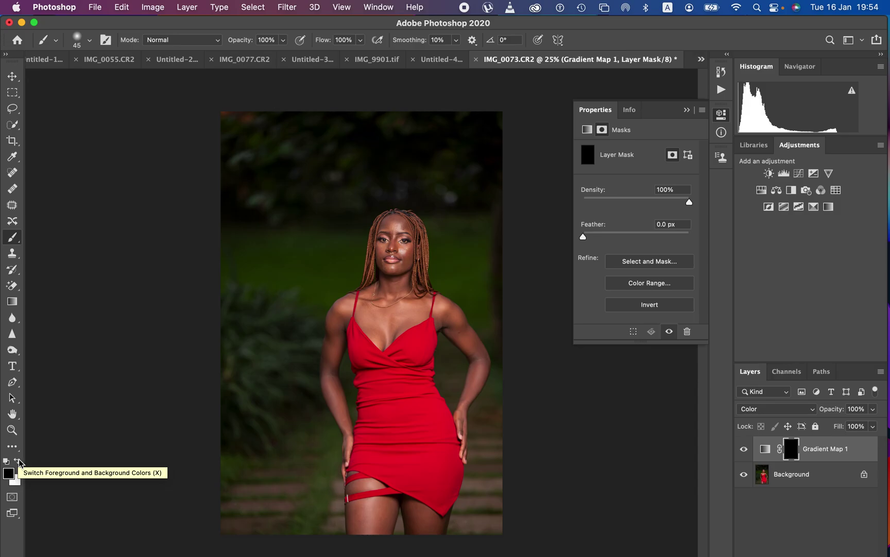
left_click(17, 462)
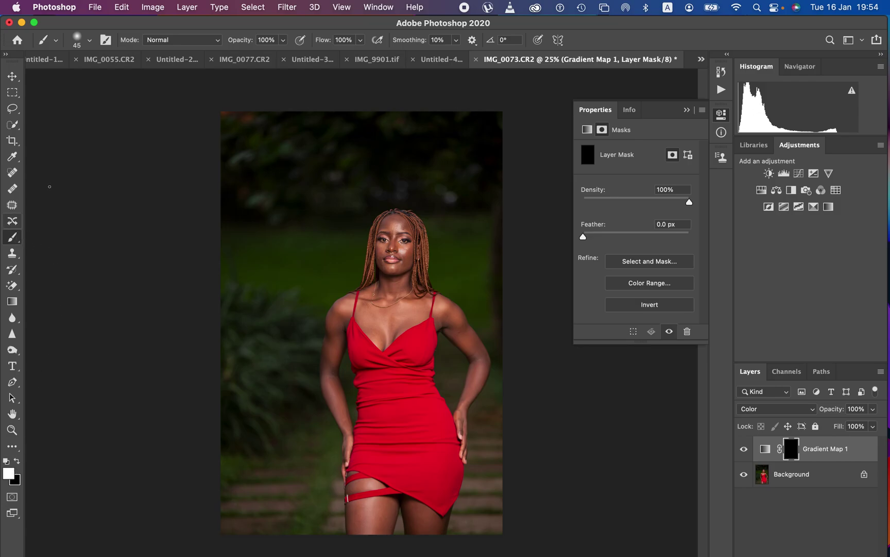
Paint white on the mask over the face, neck, chest and shoulders with an enlarged soft brush.
left_click(90, 40)
key("super+plus")
key("super+plus")
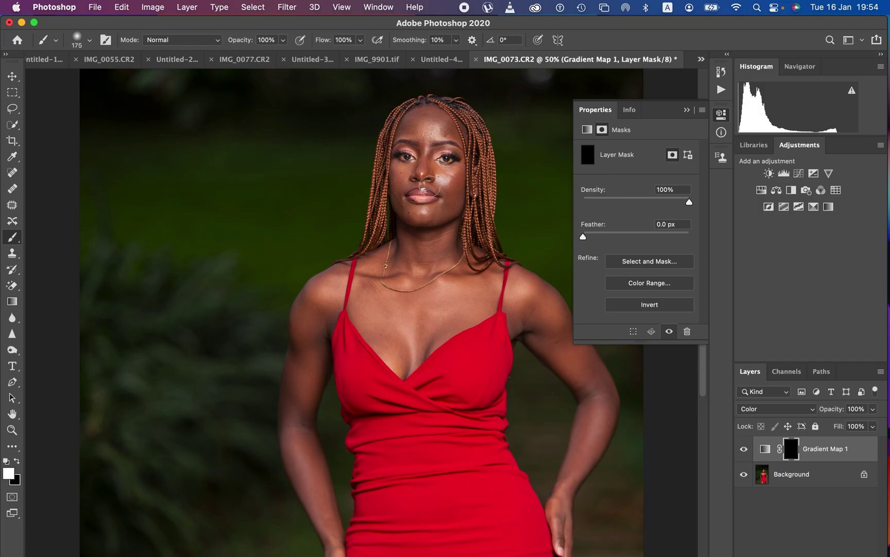
mouse_move(425, 171)
left_mouse_down()
mouse_move(405, 164)
mouse_move(420, 136)
mouse_move(428, 137)
mouse_move(416, 158)
mouse_move(442, 138)
mouse_move(417, 141)
mouse_move(432, 124)
mouse_move(441, 180)
mouse_move(416, 252)
mouse_move(428, 248)
mouse_move(410, 289)
mouse_move(400, 262)
mouse_move(391, 306)
mouse_move(409, 264)
mouse_move(426, 263)
mouse_move(438, 278)
mouse_move(414, 270)
mouse_move(400, 285)
mouse_move(402, 321)
mouse_move(441, 312)
mouse_move(460, 285)
mouse_move(441, 249)
mouse_move(425, 249)
mouse_move(377, 290)
mouse_move(361, 289)
mouse_move(339, 306)
mouse_move(356, 314)
mouse_move(490, 293)
left_mouse_up()
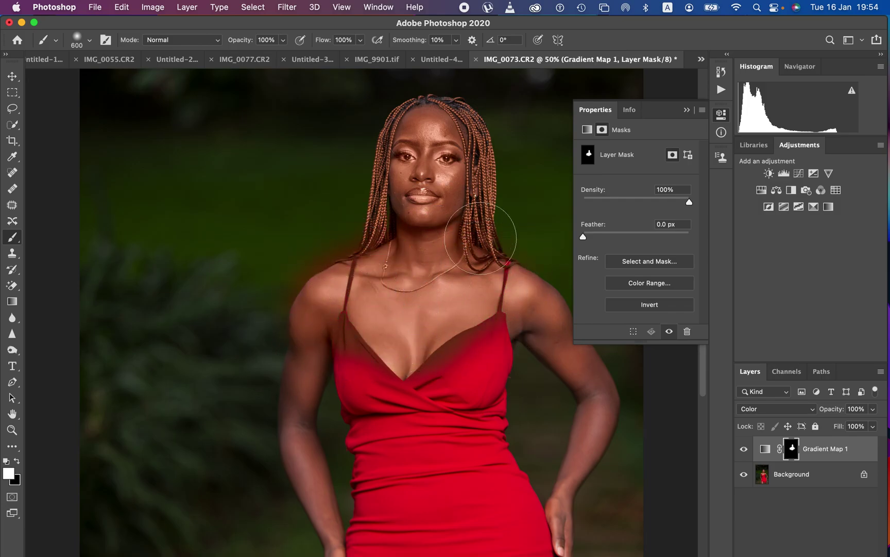
Paint white on the mask over both arms, the hands and the exposed thighs with a size 300 brush.
key("super+minus")
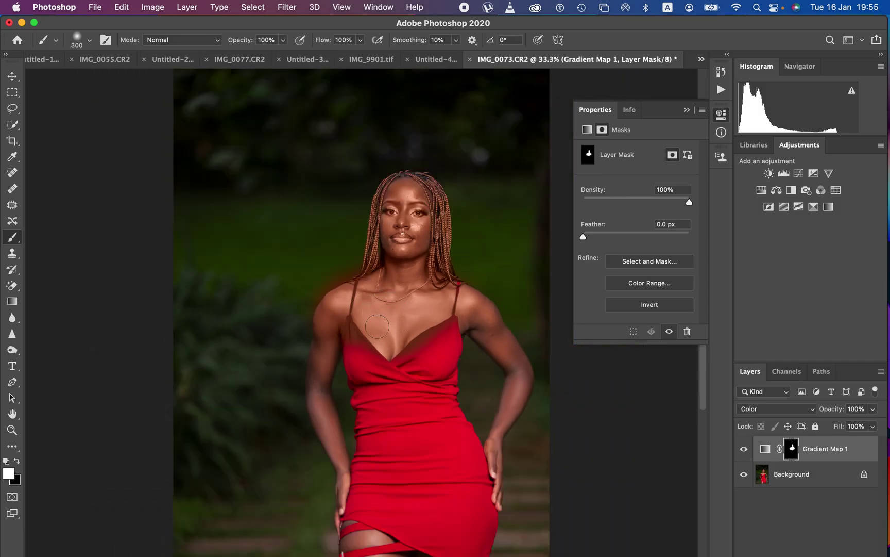
mouse_move(343, 330)
left_mouse_down()
mouse_move(332, 324)
mouse_move(323, 389)
mouse_move(346, 473)
mouse_move(346, 531)
left_mouse_up()
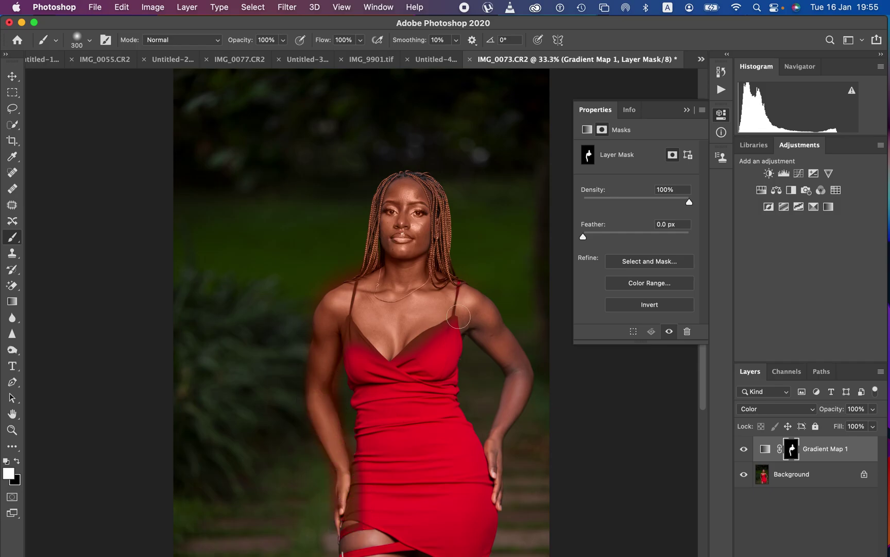
mouse_move(479, 322)
left_mouse_down()
mouse_move(481, 312)
mouse_move(513, 354)
mouse_move(475, 313)
mouse_move(519, 382)
mouse_move(499, 487)
left_mouse_up()
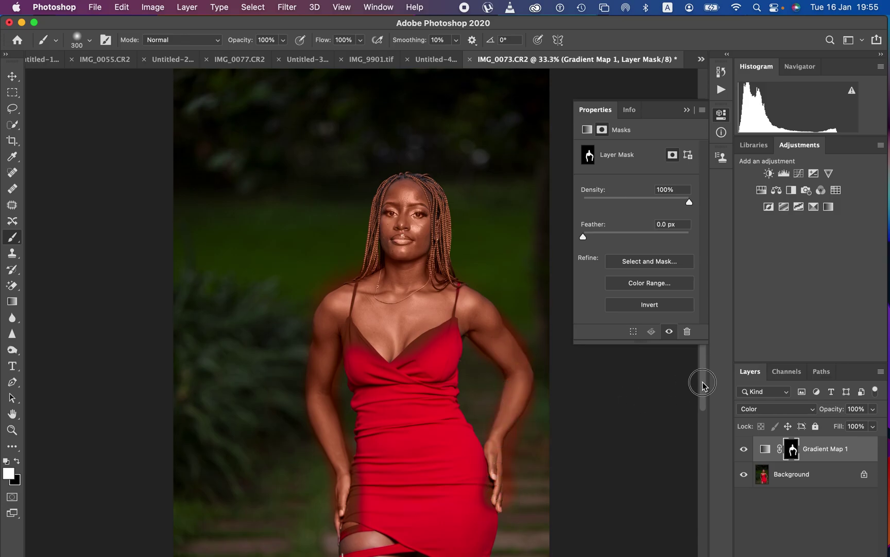
scroll(697, 382, "down", 5)
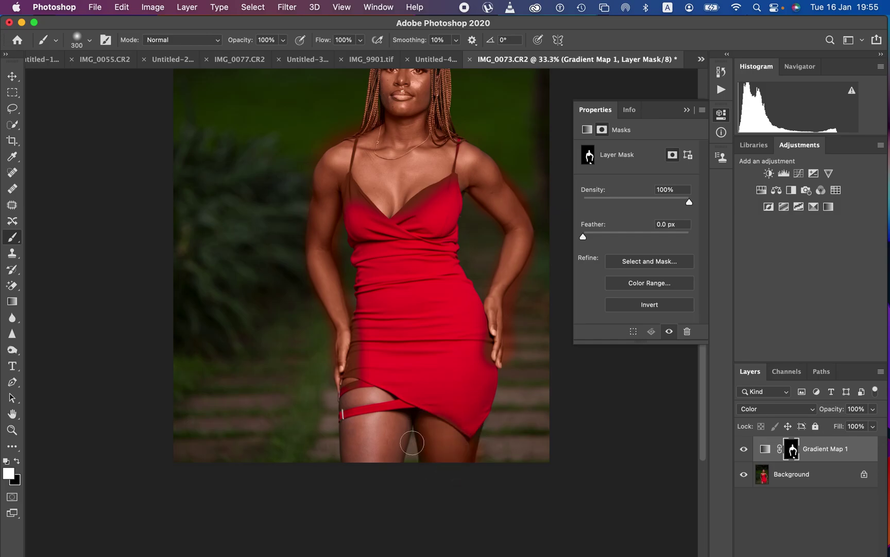
mouse_move(382, 421)
left_mouse_down()
mouse_move(358, 417)
mouse_move(352, 427)
mouse_move(362, 410)
mouse_move(381, 414)
left_mouse_up()
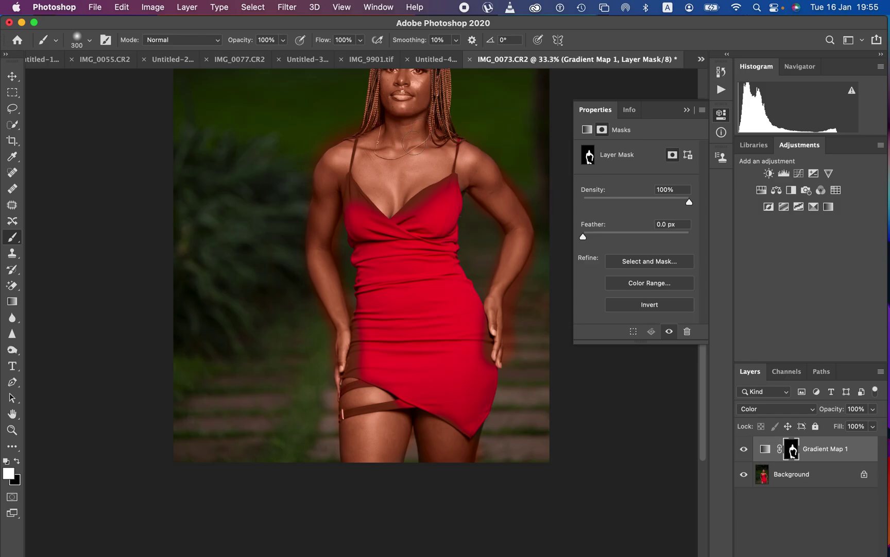
key("super+minus")
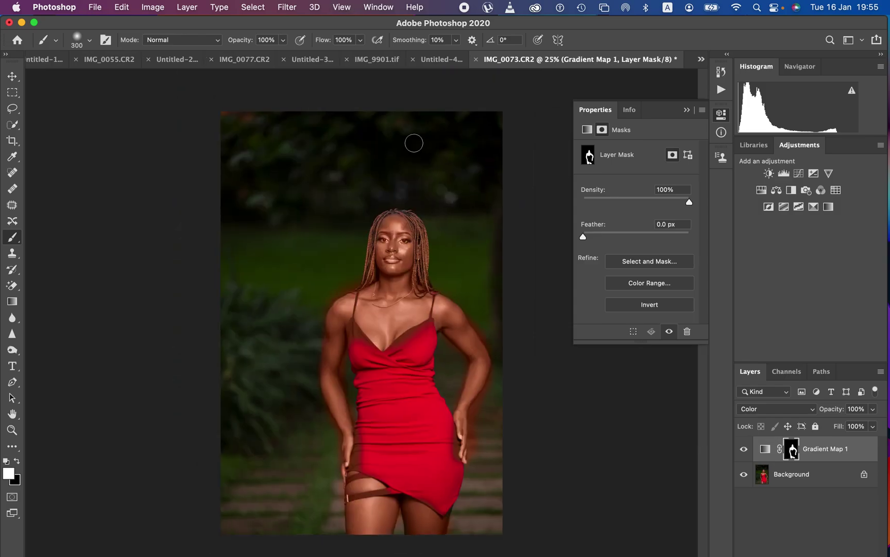
left_click_drag(393, 240, 401, 250)
Paint black on the mask with a size 100 brush over the background beside the image's left arm and the dress neckline.
key("super+plus")
key("super+plus")
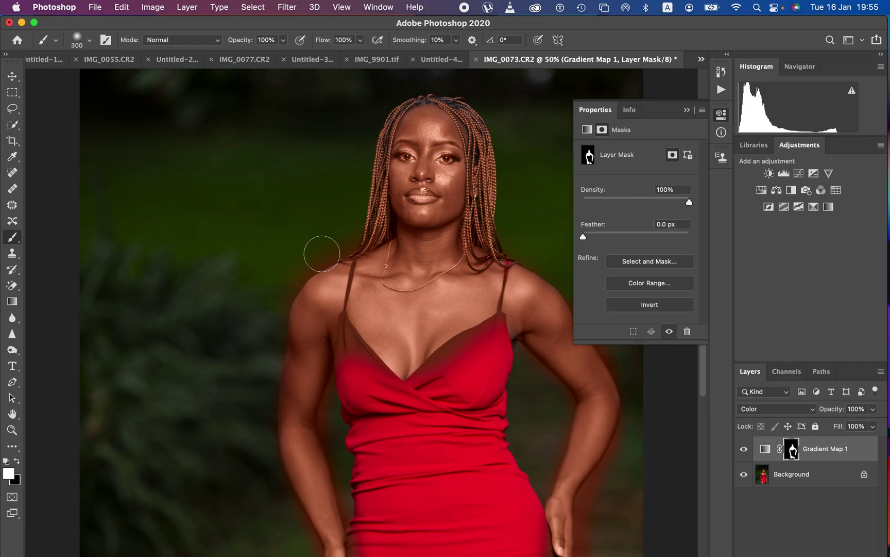
key("x")
key("bracketleft")
key("bracketleft")
key("bracketleft")
key("bracketleft")
key("bracketleft")
key("bracketleft")
mouse_move(351, 237)
left_mouse_down()
mouse_move(316, 259)
mouse_move(277, 318)
mouse_move(272, 346)
mouse_move(303, 244)
mouse_move(272, 338)
mouse_move(276, 460)
left_mouse_up()
mouse_move(332, 395)
left_mouse_down()
mouse_move(325, 434)
mouse_move(344, 472)
mouse_move(338, 336)
mouse_move(369, 365)
mouse_move(354, 371)
mouse_move(355, 391)
mouse_move(357, 359)
mouse_move(401, 392)
mouse_move(498, 318)
mouse_move(486, 362)
mouse_move(475, 351)
mouse_move(447, 369)
mouse_move(448, 356)
mouse_move(422, 379)
mouse_move(458, 356)
mouse_move(464, 364)
mouse_move(446, 356)
mouse_move(448, 347)
mouse_move(426, 376)
mouse_move(348, 329)
left_mouse_up()
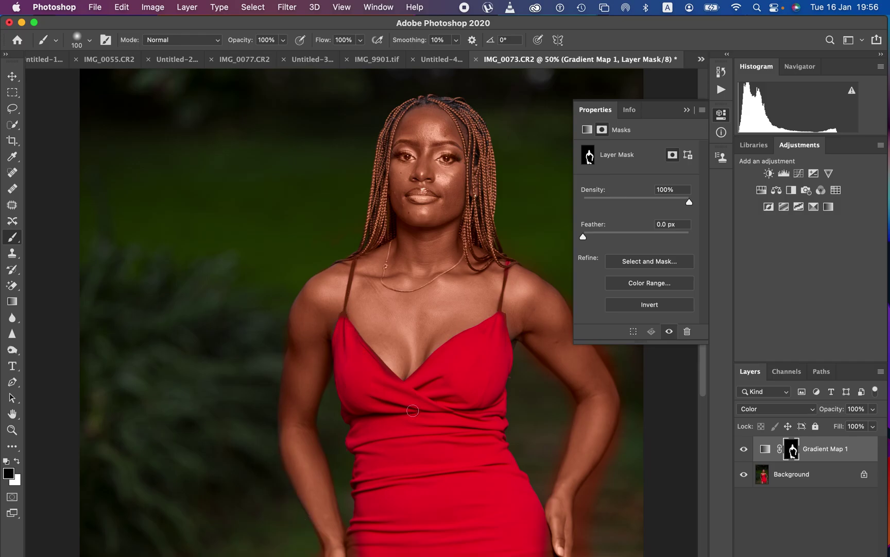
Paint black on the mask around the image's right arm and over the dress edge beside that hand.
left_click_drag(411, 431, 368, 314)
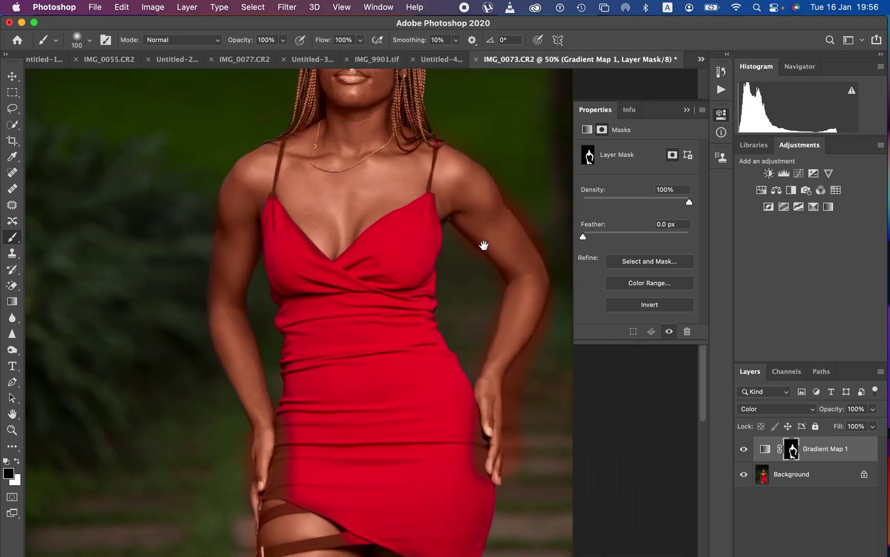
mouse_move(503, 185)
left_mouse_down()
mouse_move(556, 282)
mouse_move(554, 311)
mouse_move(507, 388)
mouse_move(515, 434)
mouse_move(521, 395)
mouse_move(512, 467)
left_mouse_up()
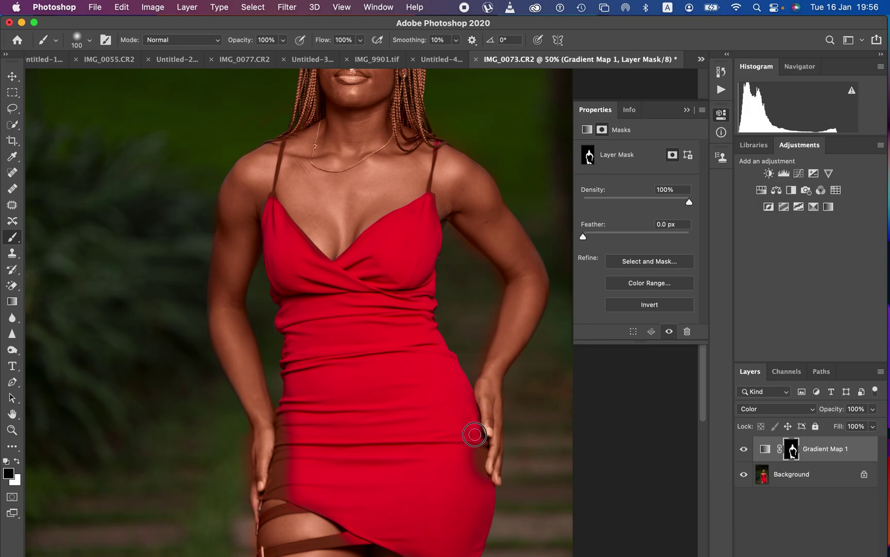
left_click_drag(474, 435, 482, 482)
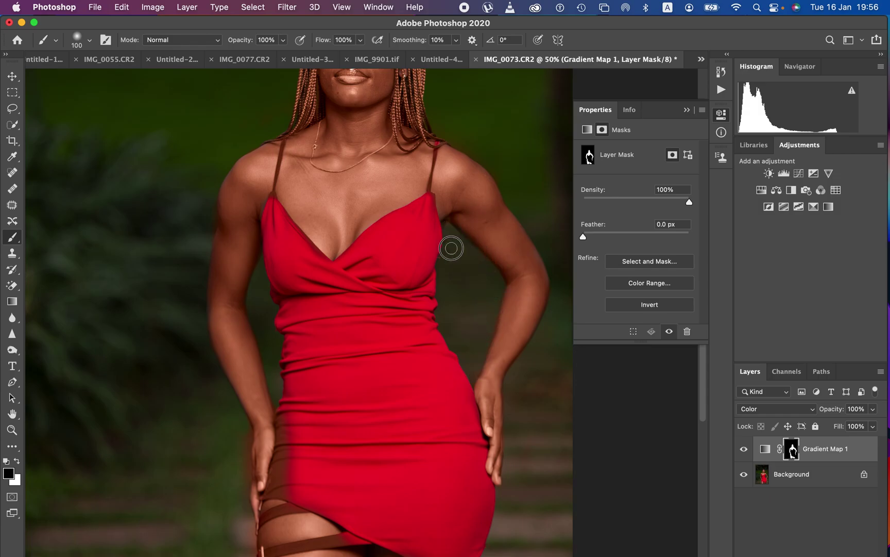
Paint black on the mask over the lower dress, the thigh straps and the background around the left hand and legs.
left_click_drag(390, 457, 400, 344)
mouse_move(300, 332)
left_mouse_down()
mouse_move(284, 378)
mouse_move(299, 375)
mouse_move(311, 348)
mouse_move(317, 385)
mouse_move(280, 402)
mouse_move(319, 387)
mouse_move(280, 403)
mouse_move(319, 395)
mouse_move(363, 407)
mouse_move(335, 389)
mouse_move(365, 411)
mouse_move(368, 424)
mouse_move(280, 445)
mouse_move(361, 413)
mouse_move(432, 432)
mouse_move(422, 427)
mouse_move(415, 429)
mouse_move(469, 463)
left_mouse_up()
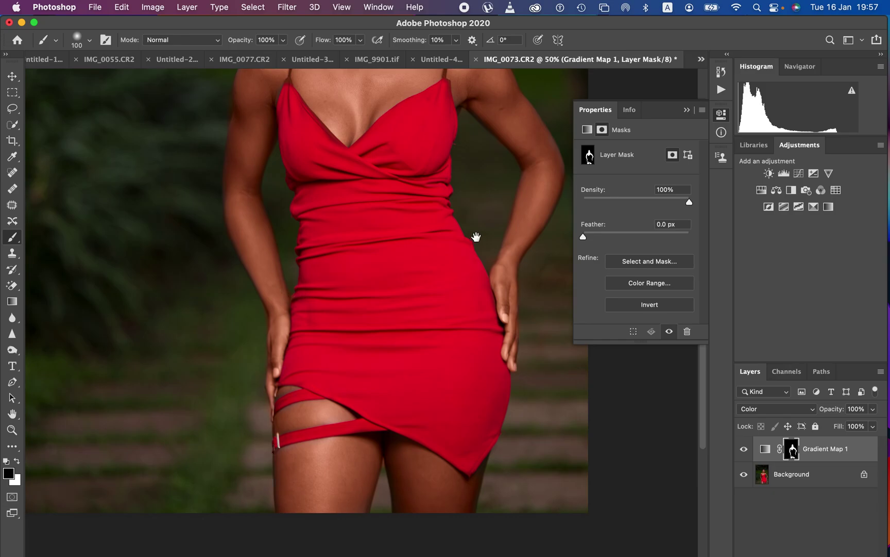
Paint black on the mask over the shoulder straps, lips and eyes with a size 45 brush.
left_click_drag(476, 236, 469, 368)
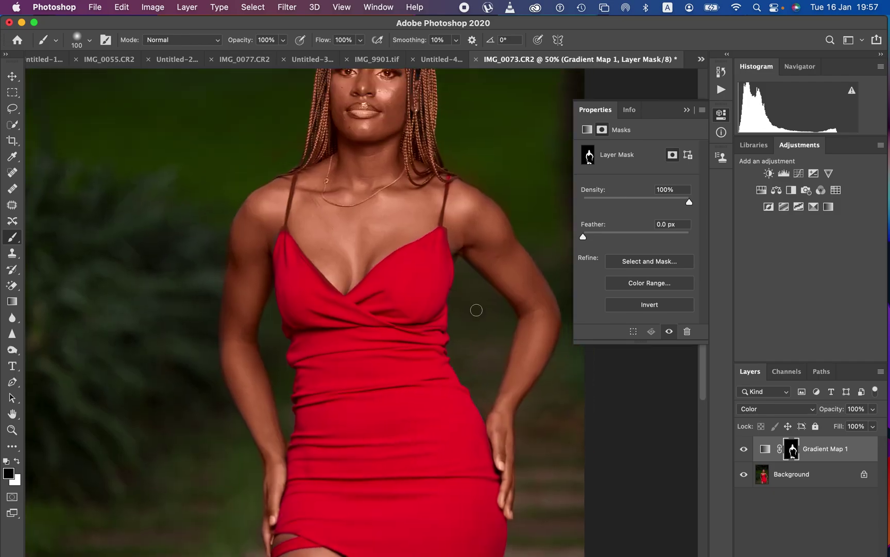
key("bracketleft")
key("bracketleft")
key("bracketleft")
scroll(395, 176, "up", 5)
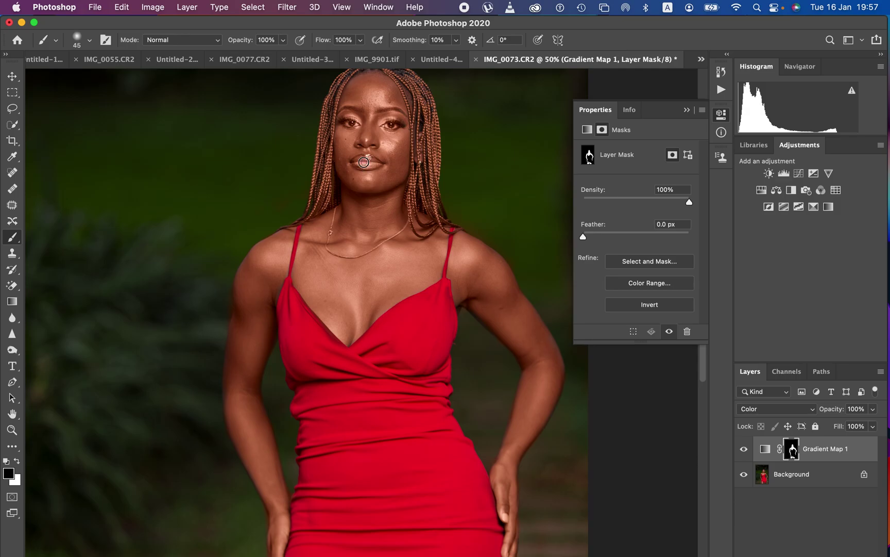
left_click_drag(362, 162, 374, 164)
left_click_drag(346, 120, 397, 118)
Lower the Gradient Map 1 layer's opacity to 68%.
key("super+minus")
key("super+minus")
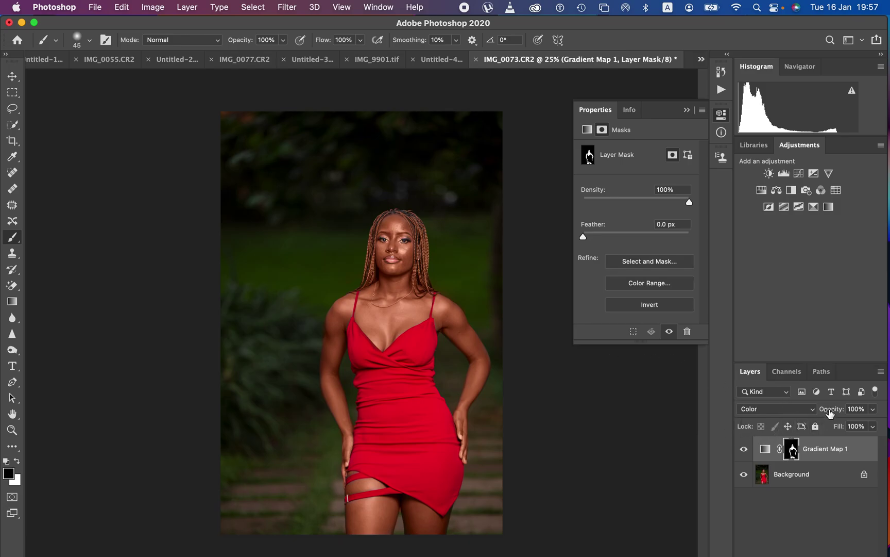
mouse_move(829, 412)
left_mouse_down()
mouse_move(811, 415)
mouse_move(823, 412)
mouse_move(816, 418)
left_mouse_up()
Toggle the Gradient Map 1 layer's visibility repeatedly to compare the skin tone before and after.
left_click(744, 450)
left_click(744, 450)
left_click(745, 451)
left_click(745, 450)
left_click(744, 451)
left_click(744, 451)
left_click(744, 451)
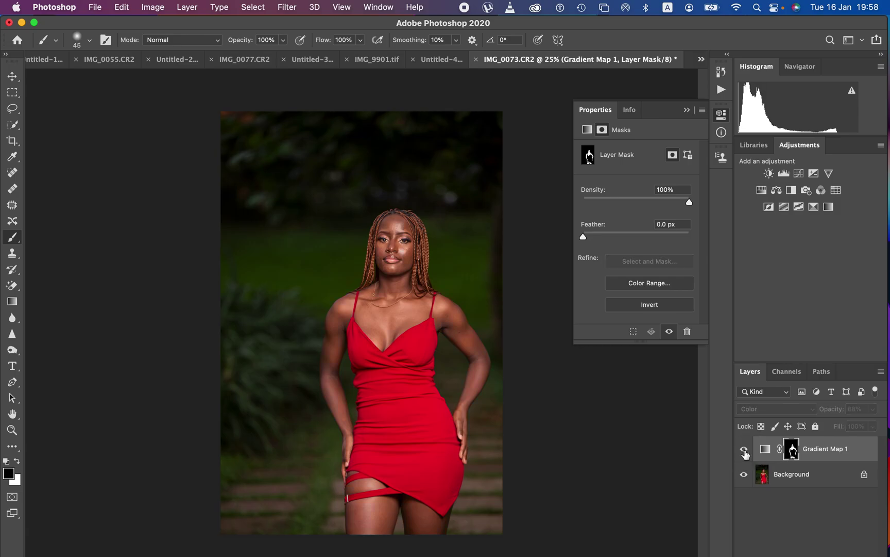
left_click(744, 450)
left_click(744, 451)
left_click(744, 450)
left_click(744, 450)
left_click(744, 450)
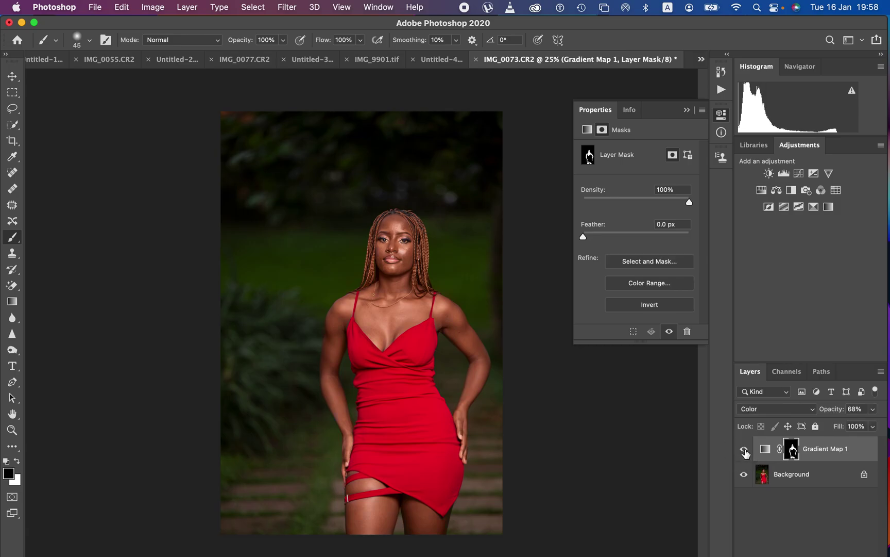
Recheck the before and after, then set the Gradient Map 1 layer's opacity to 72%.
left_click(744, 450)
left_click(744, 450)
left_click_drag(831, 408, 835, 409)
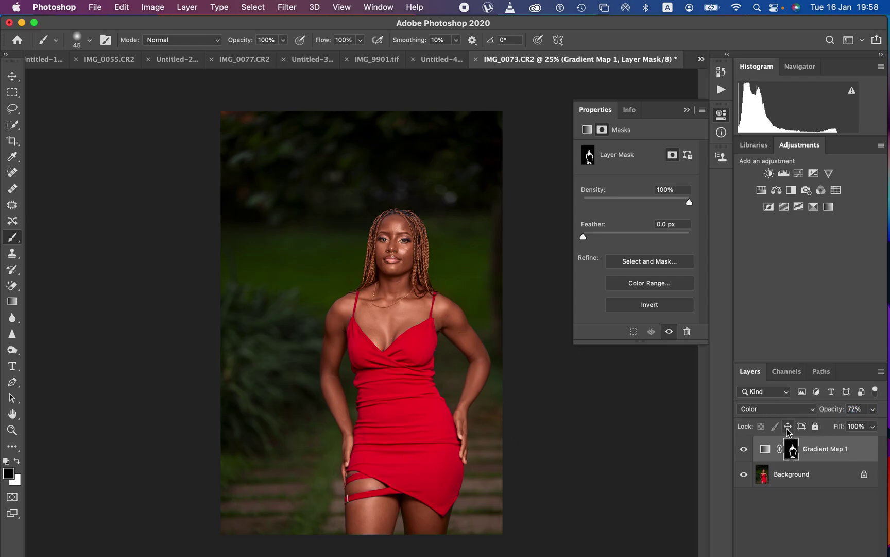